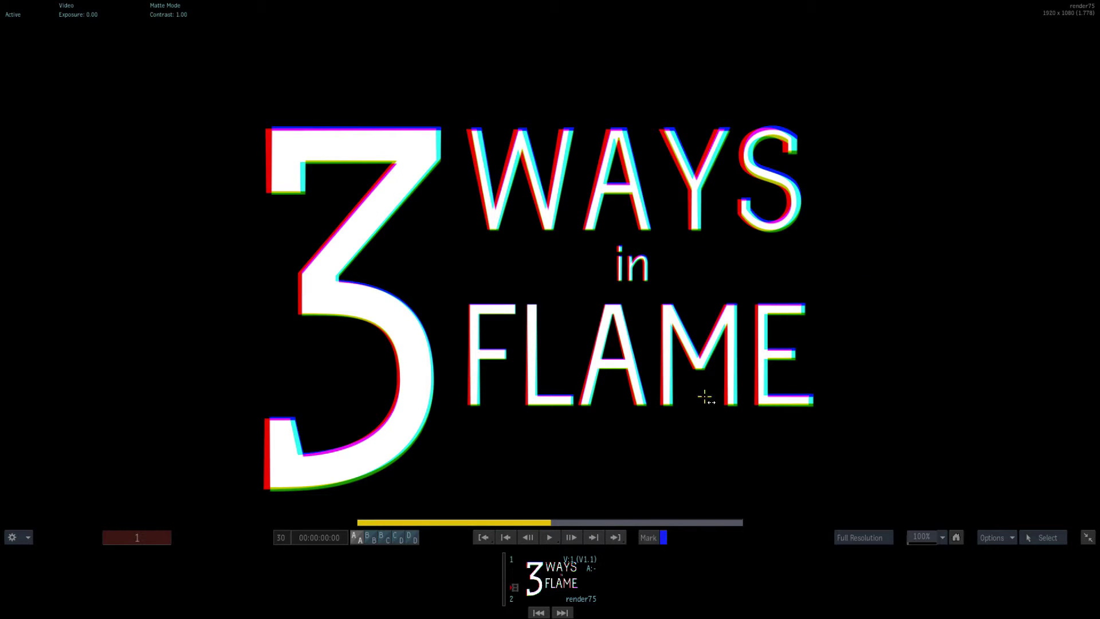
Scrub through the title clip and open the Batch schematic.
left_click_drag(437, 500, 854, 478)
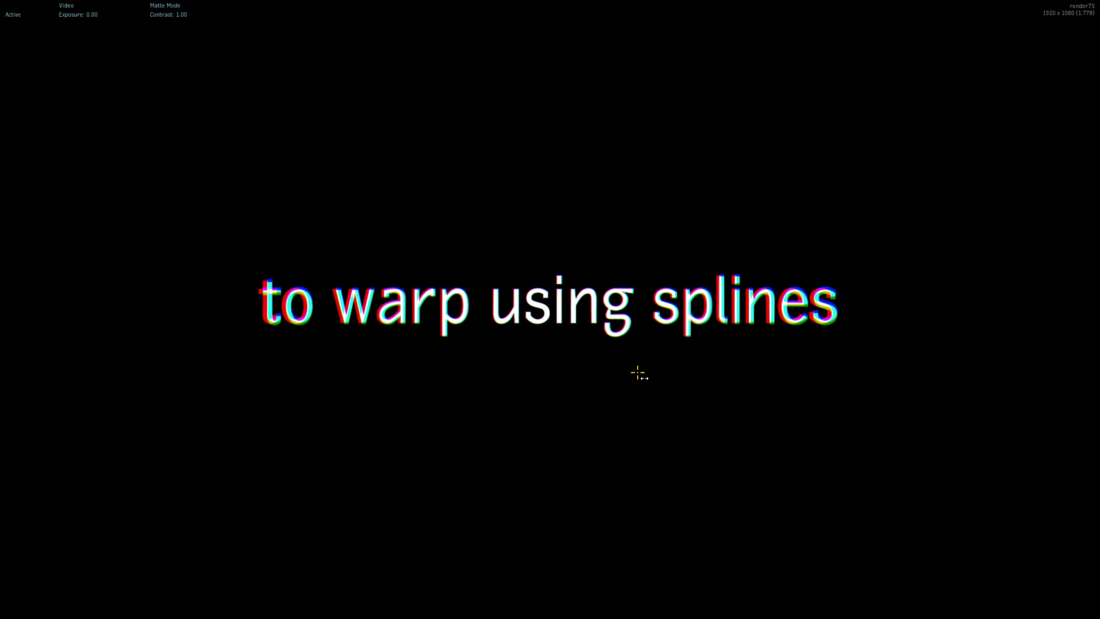
key("Escape")
left_click(599, 608)
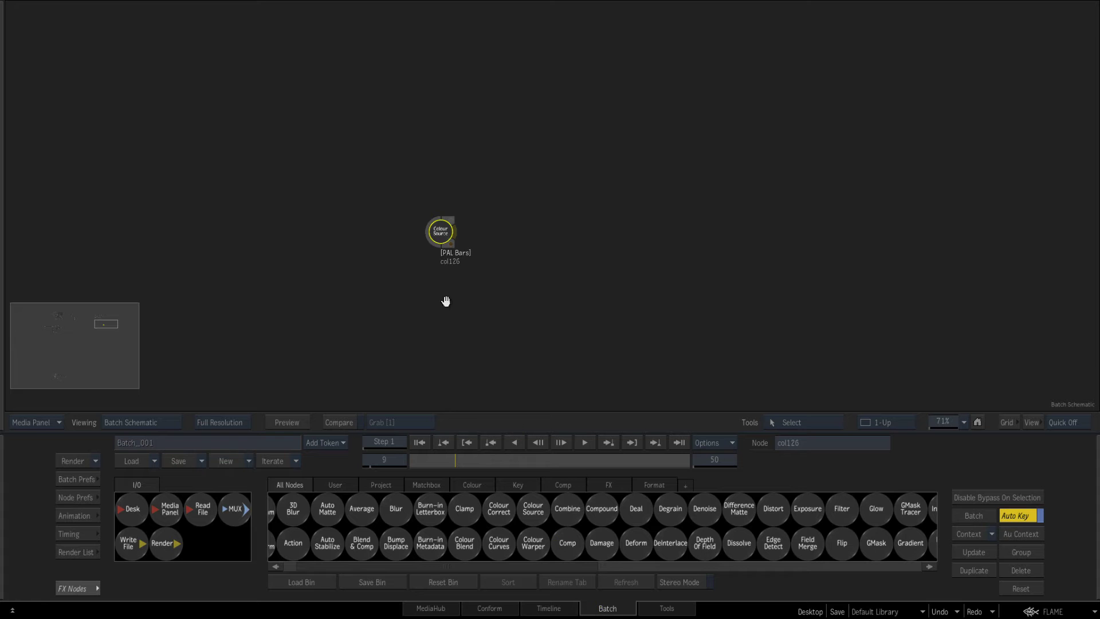
Add a Distort node to the schematic, fed by the PAL Bars colour source.
left_click_drag(468, 223, 420, 223)
key("Escape")
key("Escape")
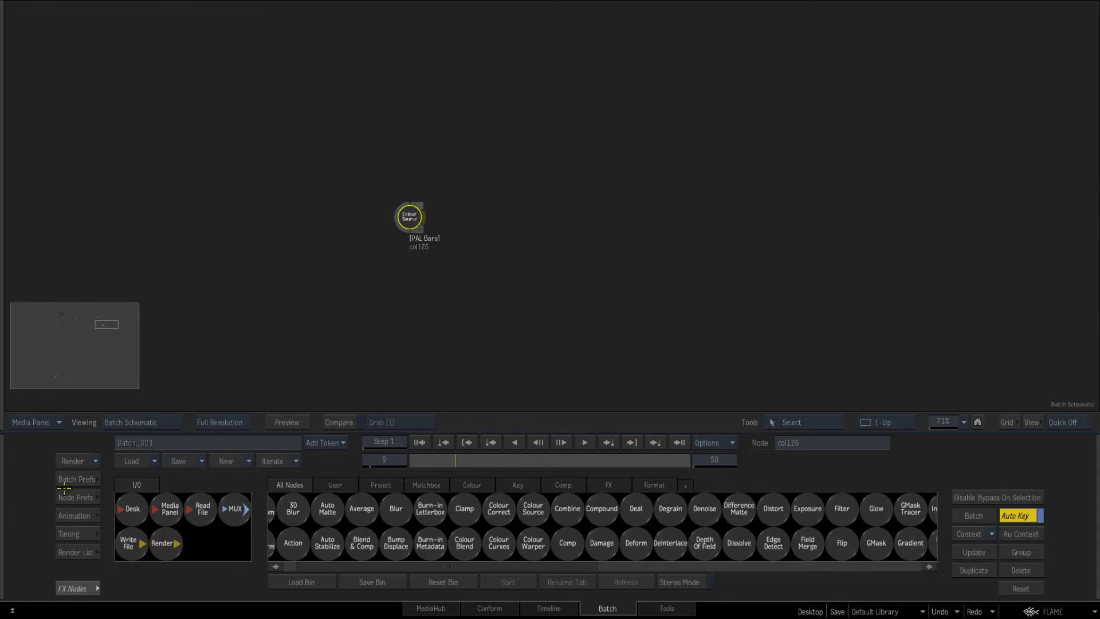
left_click(773, 508)
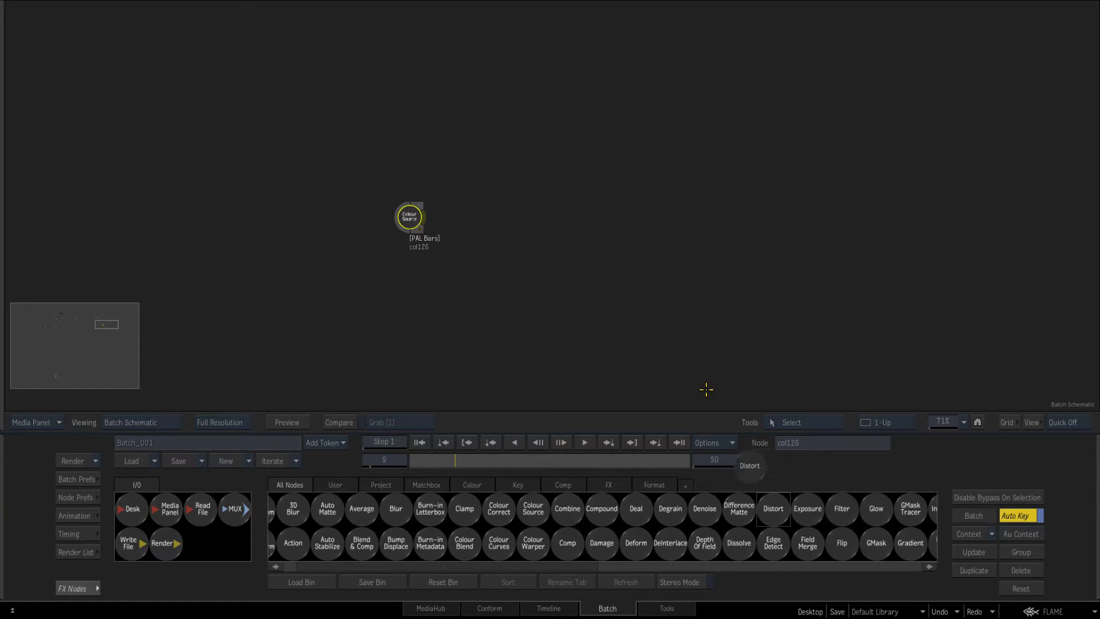
left_click(535, 241)
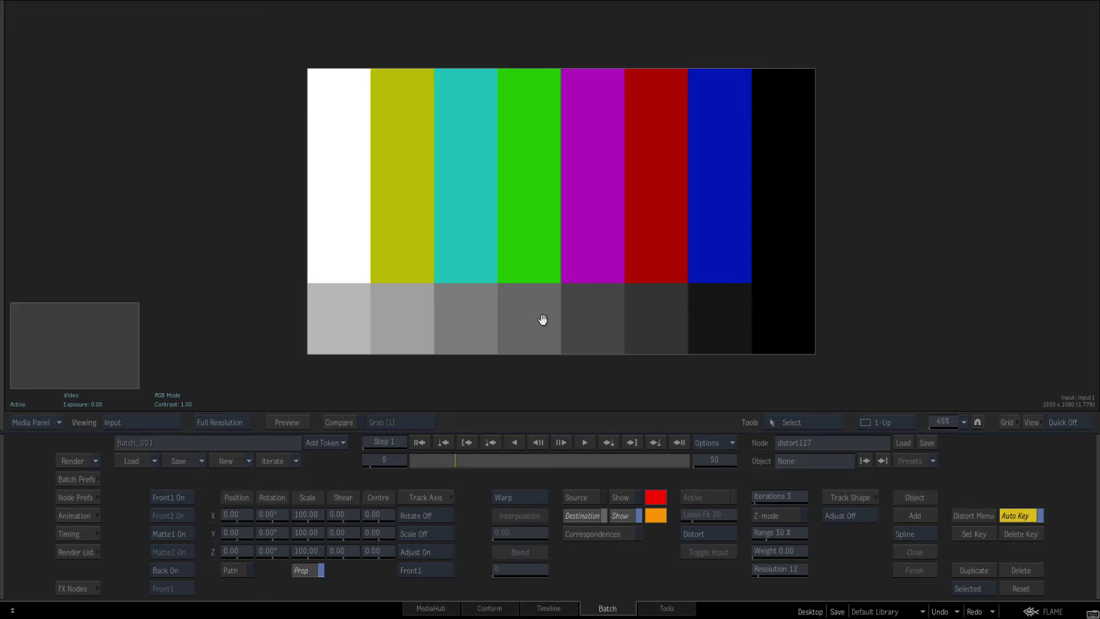
Draw an open spline down the edge between the green and magenta bars and finish the shape.
left_click(915, 516)
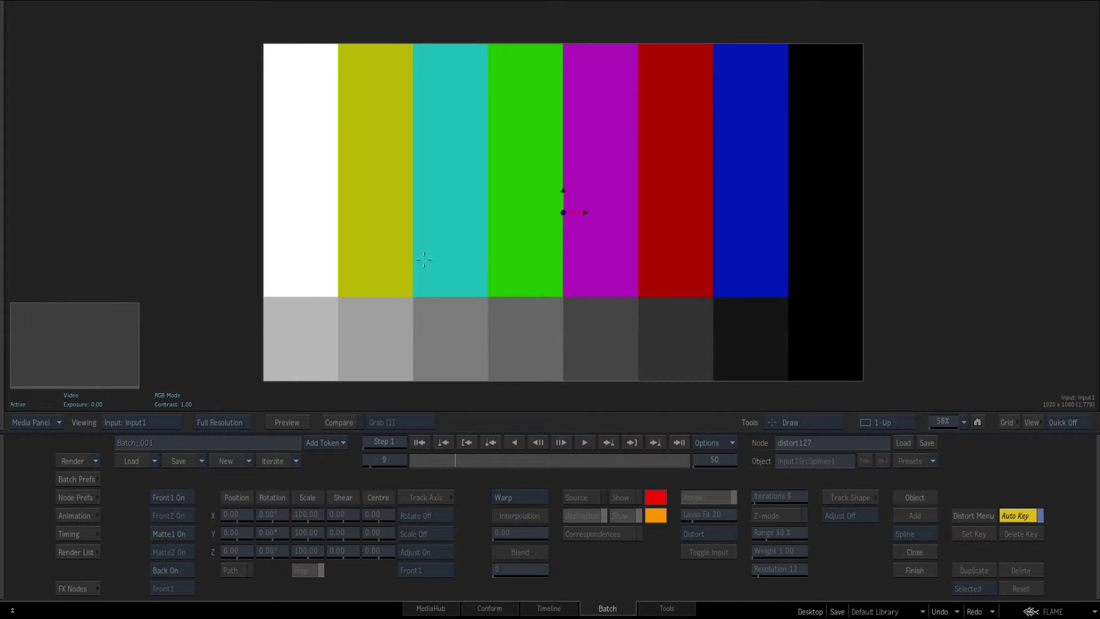
mouse_move(564, 82)
left_mouse_down()
mouse_move(564, 319)
mouse_move(575, 329)
left_mouse_up()
left_click(911, 569)
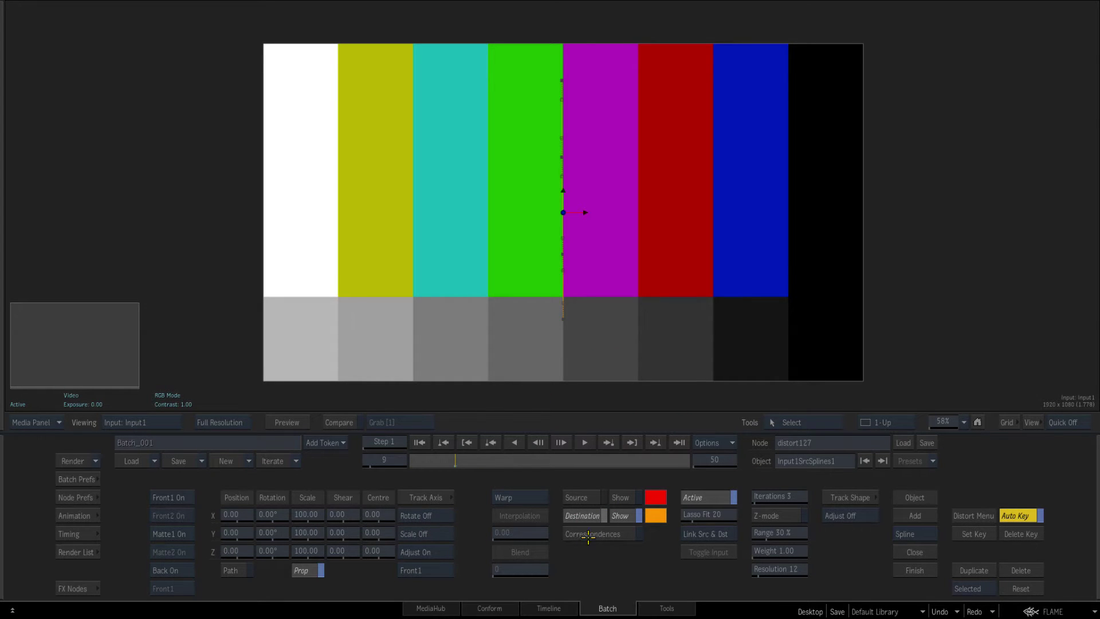
Show the warped result and set the spline editing mode to Distort.
left_click(691, 537)
left_click(688, 534)
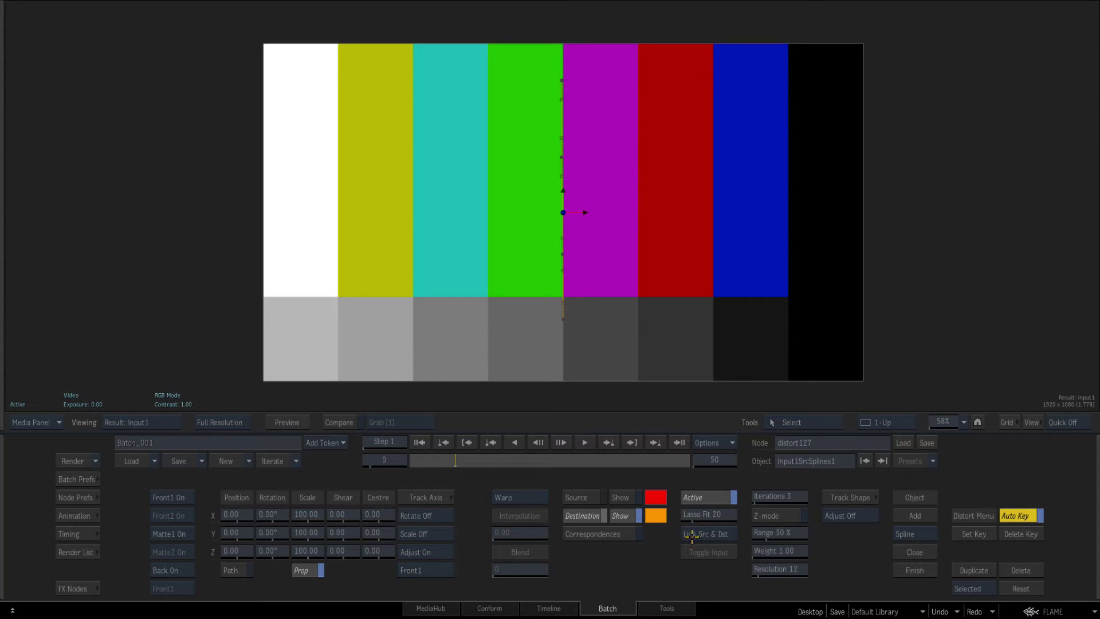
left_click(690, 534)
Warp the green-magenta edge by moving the destination spline's points sideways, and return to the Batch schematic.
mouse_move(562, 80)
left_mouse_down()
mouse_move(589, 85)
mouse_move(579, 83)
left_mouse_up()
left_click_drag(561, 157, 590, 160)
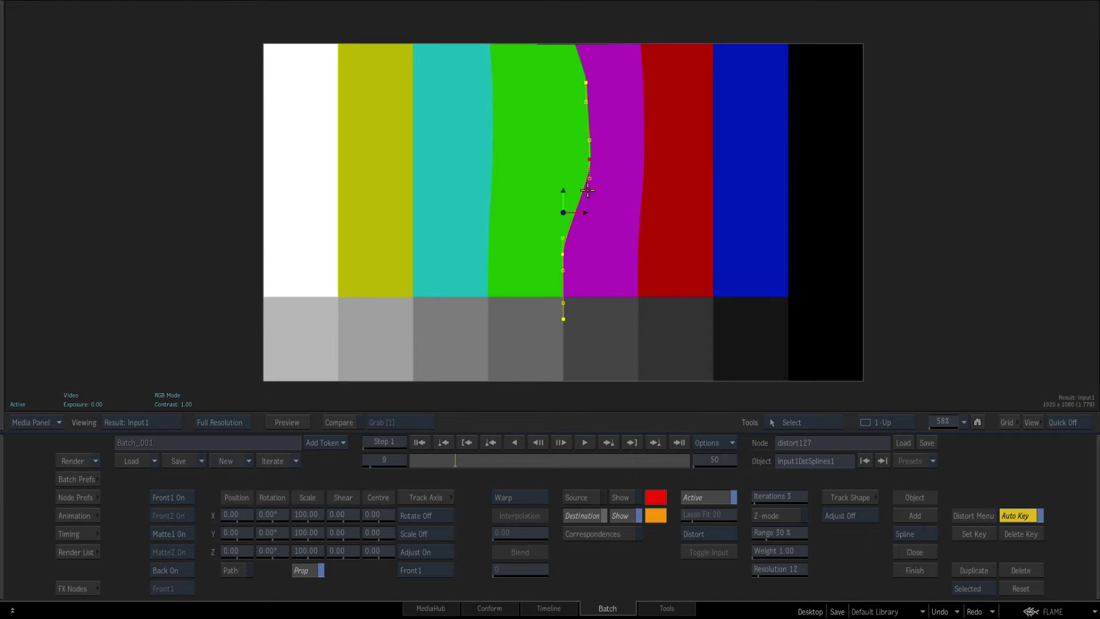
left_click_drag(563, 256, 585, 253)
mouse_move(564, 318)
left_mouse_down()
mouse_move(588, 325)
mouse_move(561, 320)
left_mouse_up()
mouse_move(586, 253)
left_mouse_down()
mouse_move(557, 252)
mouse_move(574, 246)
left_mouse_up()
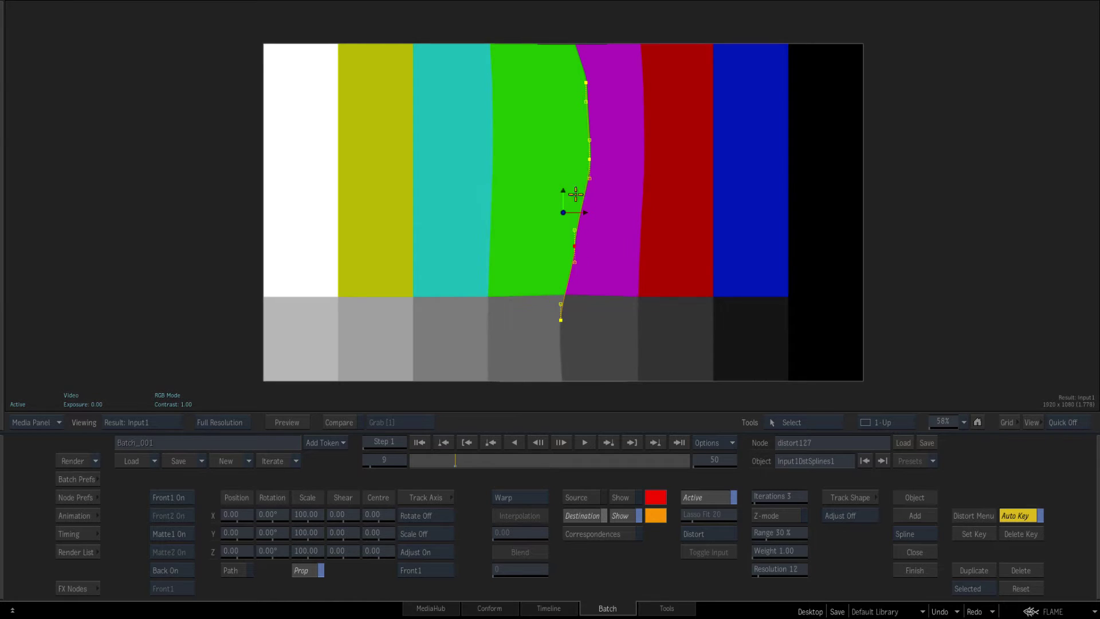
left_click_drag(584, 159, 527, 158)
mouse_move(586, 84)
left_mouse_down()
mouse_move(506, 76)
mouse_move(585, 78)
mouse_move(526, 76)
mouse_move(571, 77)
left_mouse_up()
key("Escape")
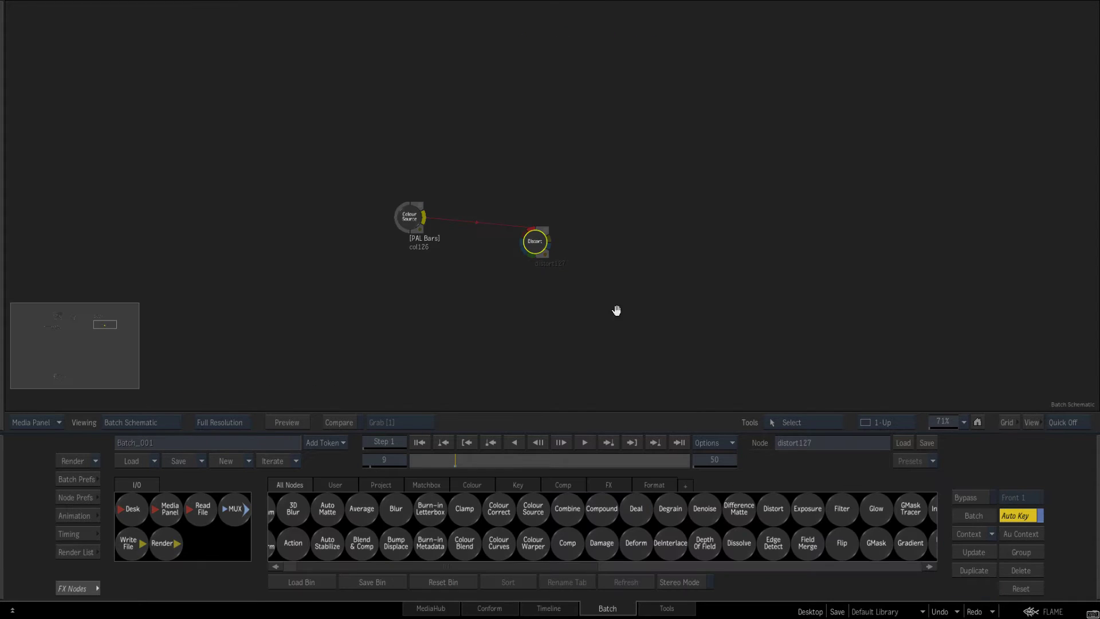
Add an Action node below the Distort node and feed its media input from the PAL Bars source.
left_click_drag(616, 309, 669, 288)
left_click_drag(295, 536, 640, 280)
left_click_drag(597, 314, 480, 202)
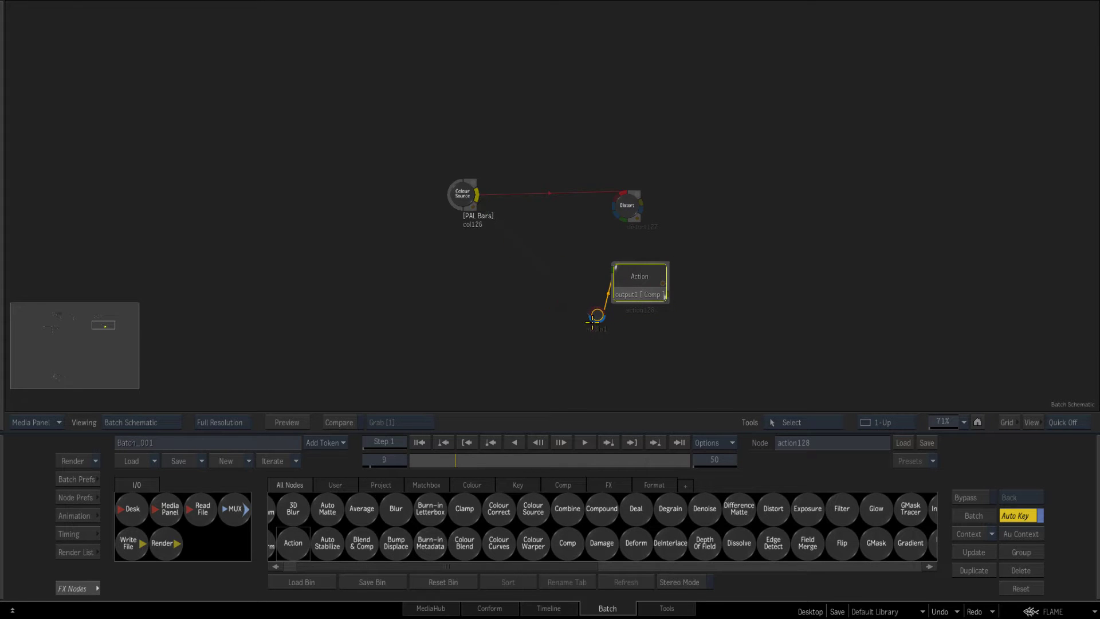
left_click_drag(597, 315, 525, 282)
left_click_drag(628, 277, 605, 275)
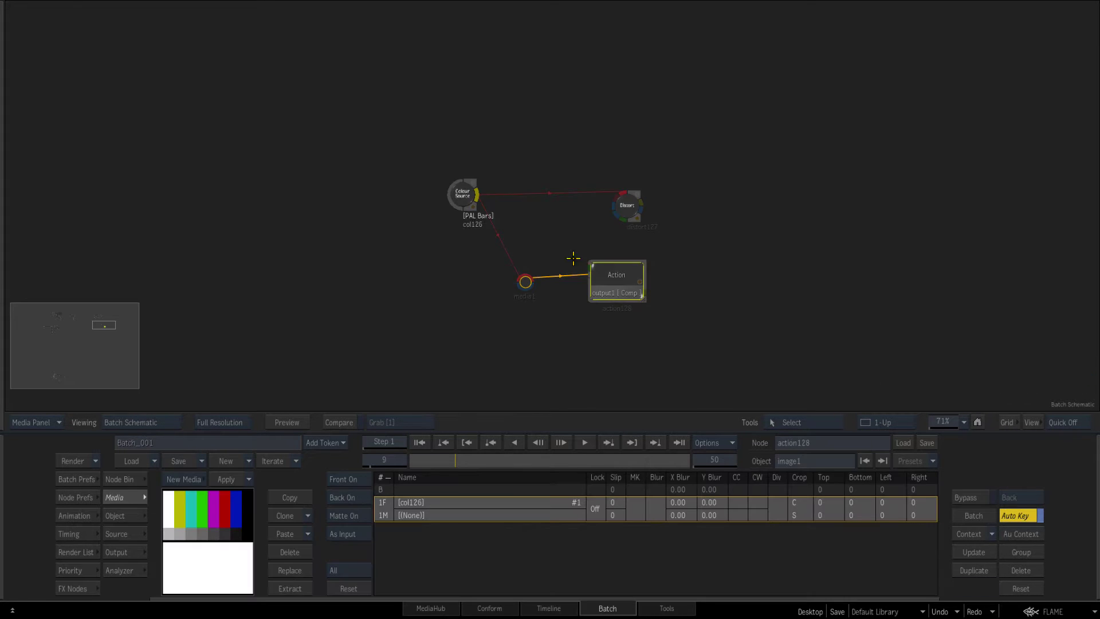
View the Action output, set the image surface to Extended Bicubic and subdivide its vertices once.
key("F4")
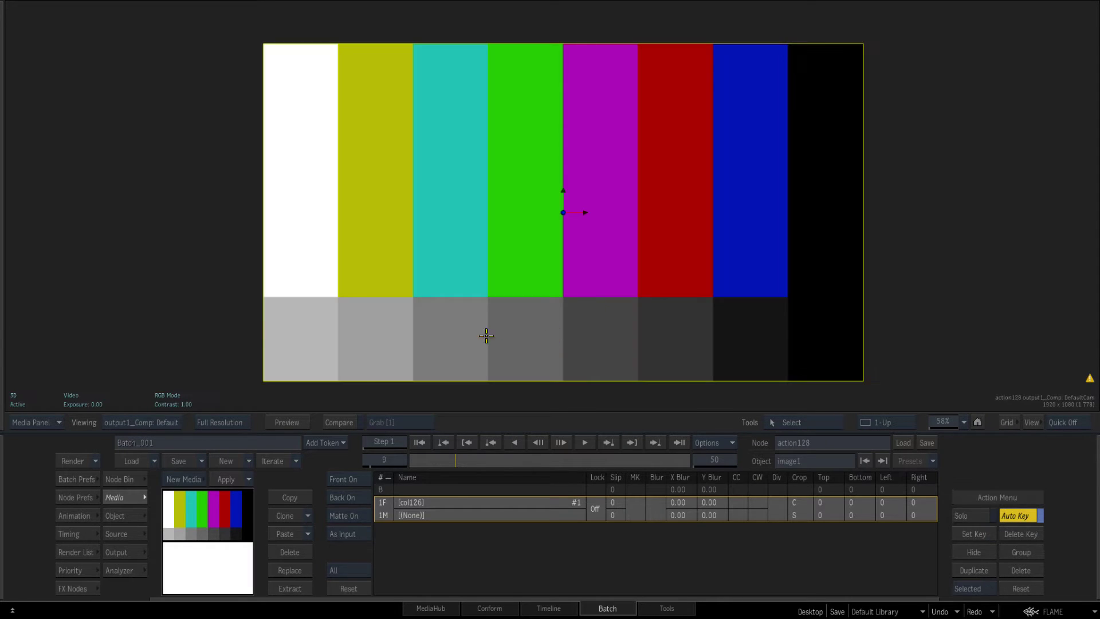
left_click(118, 516)
left_click(692, 533)
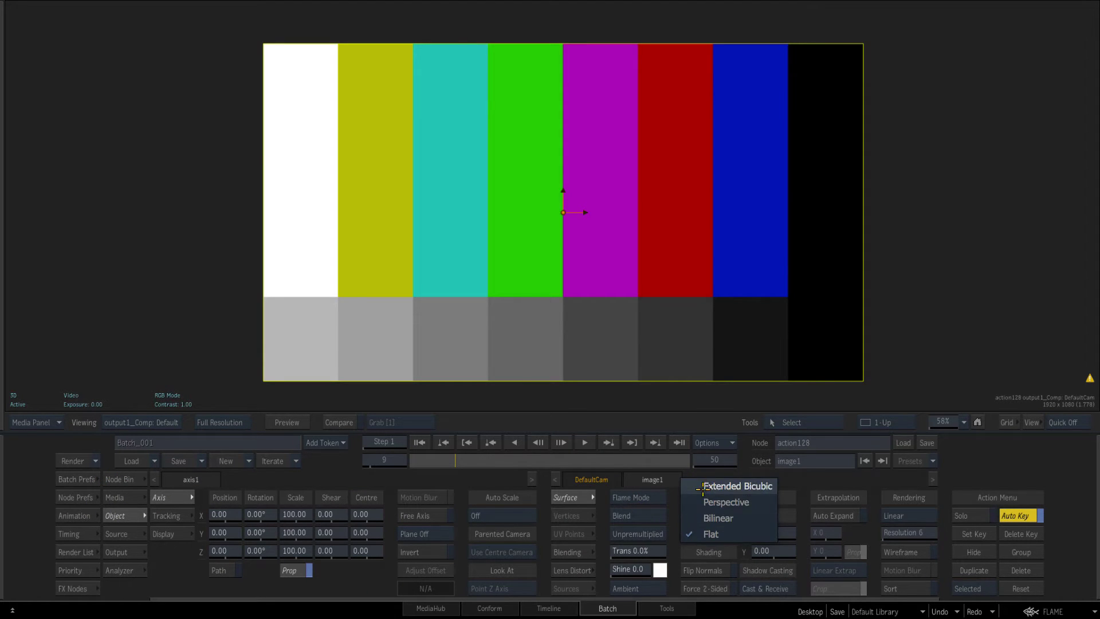
left_click(702, 487)
left_click(696, 497)
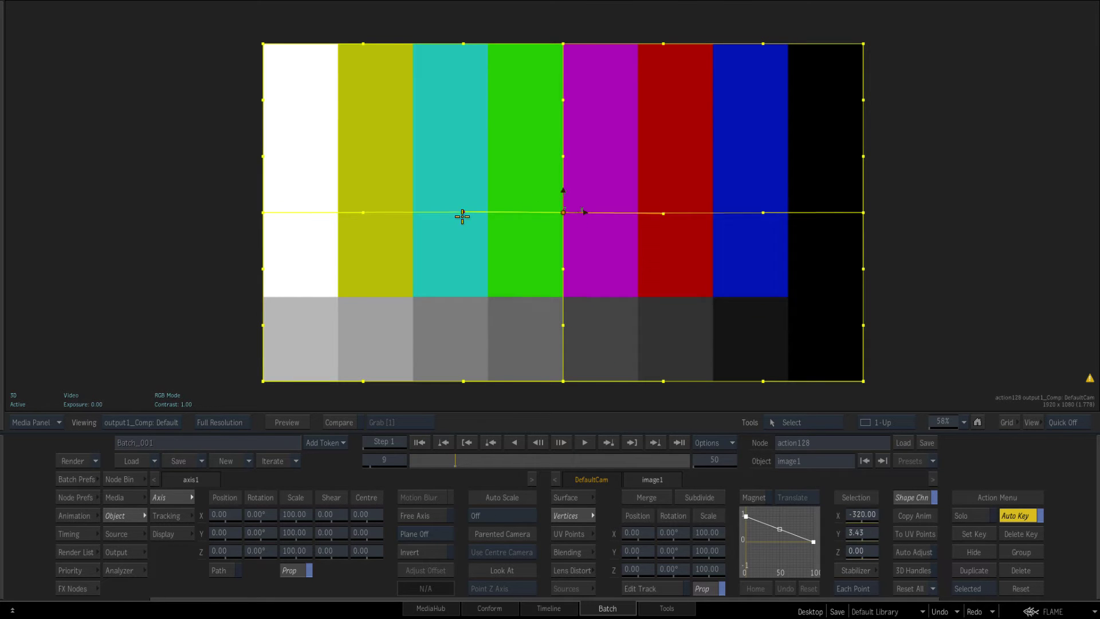
Bend the surface with the tangent handle beside the centre vertex, and try moving the centre vertex before undoing that move.
left_click_drag(463, 215, 474, 239)
left_click_drag(560, 214, 609, 252)
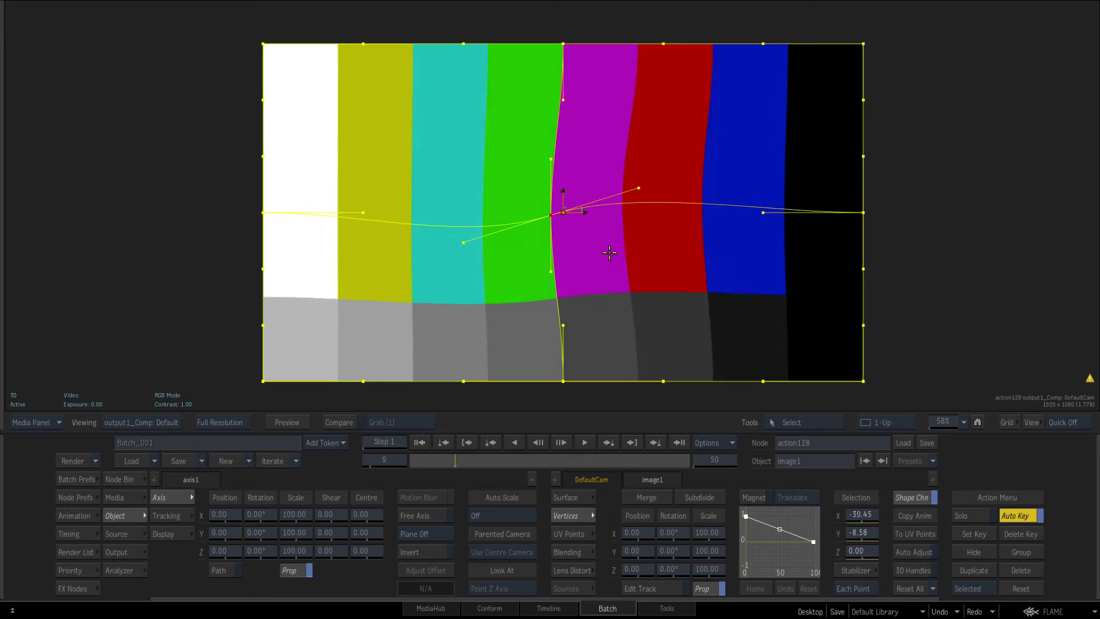
left_click(941, 611)
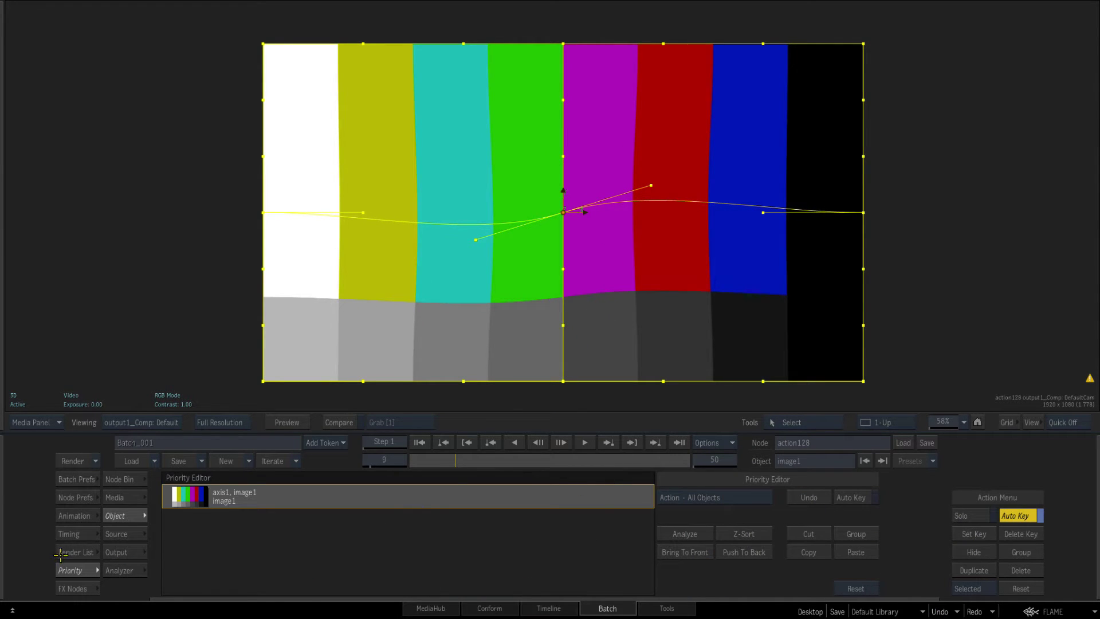
left_click(74, 516)
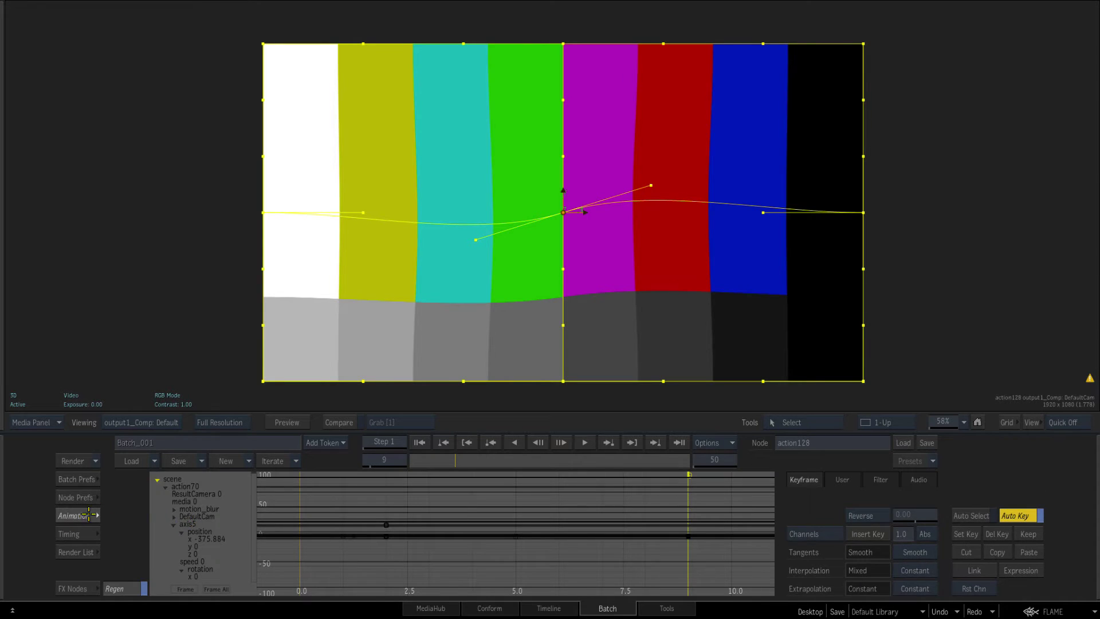
key("p")
key("m")
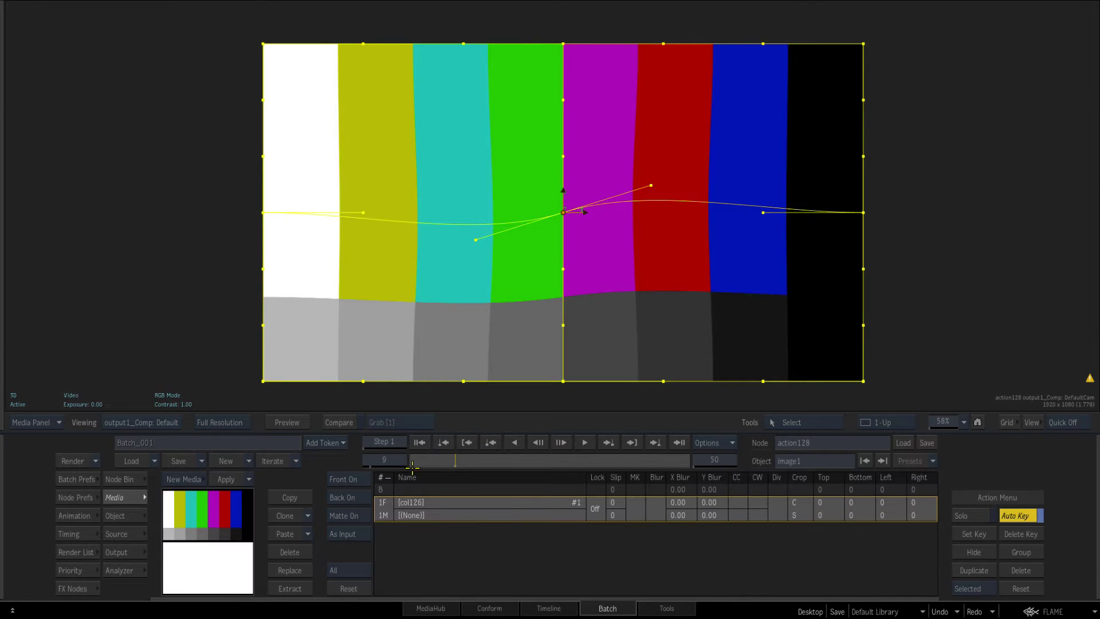
Subdivide the bicubic mesh again and pull the middle vertex on the red-blue edge toward the red bar.
left_click(127, 511)
left_click(683, 497)
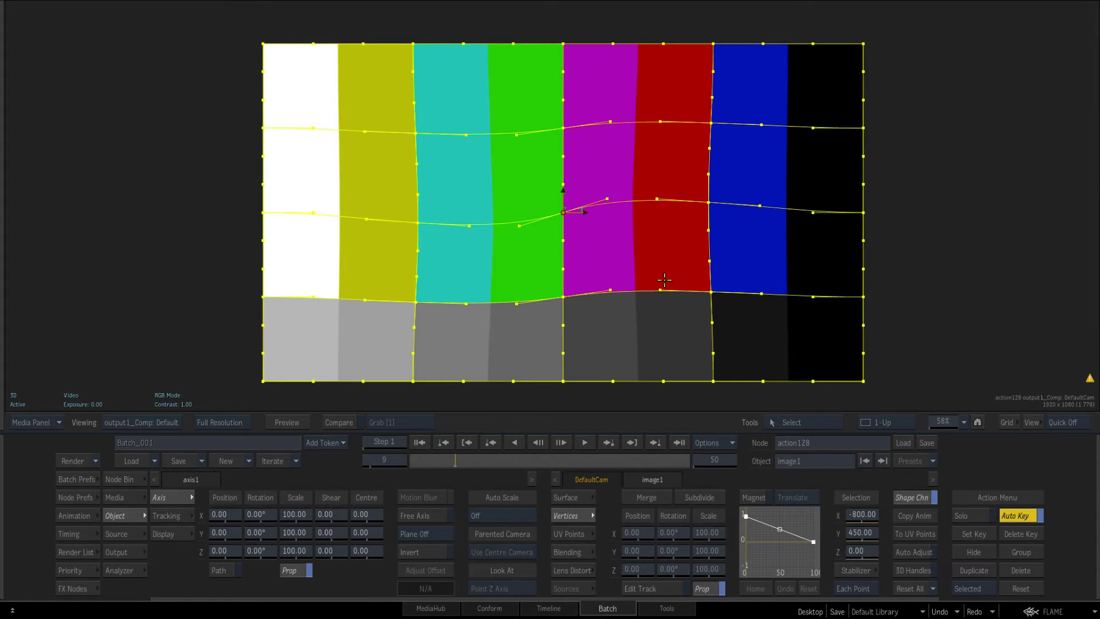
mouse_move(713, 212)
left_mouse_down()
mouse_move(785, 207)
mouse_move(774, 183)
mouse_move(693, 221)
mouse_move(742, 187)
mouse_move(713, 218)
left_mouse_up()
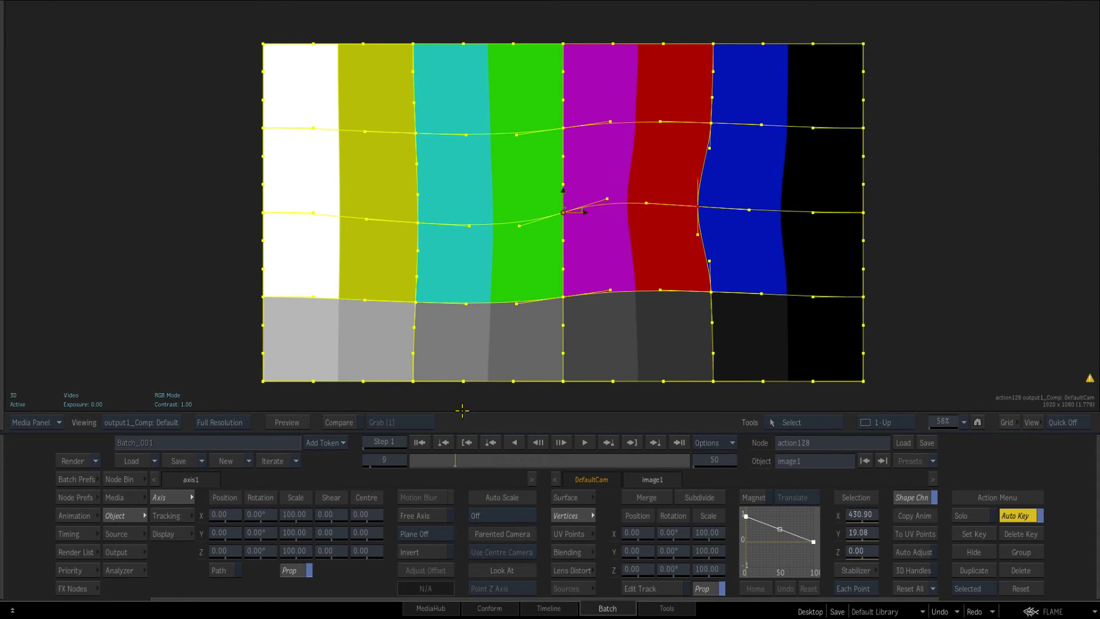
Switch to the Tools environment with its schematic reels.
left_click(549, 608)
left_click(644, 607)
right_click(547, 232)
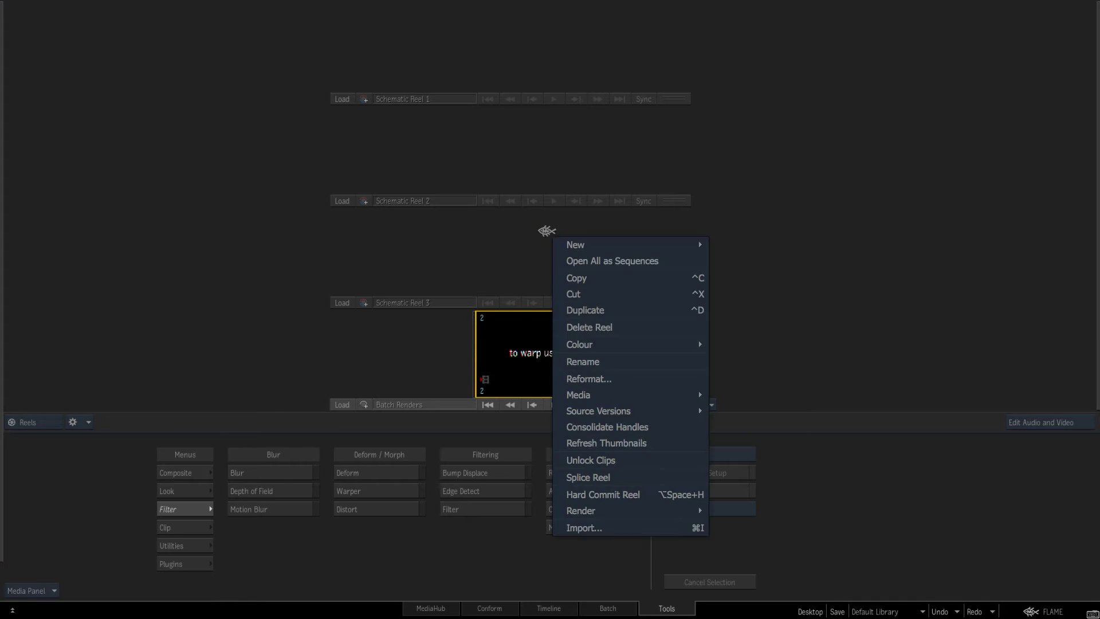
mouse_move(634, 235)
left_click(739, 307)
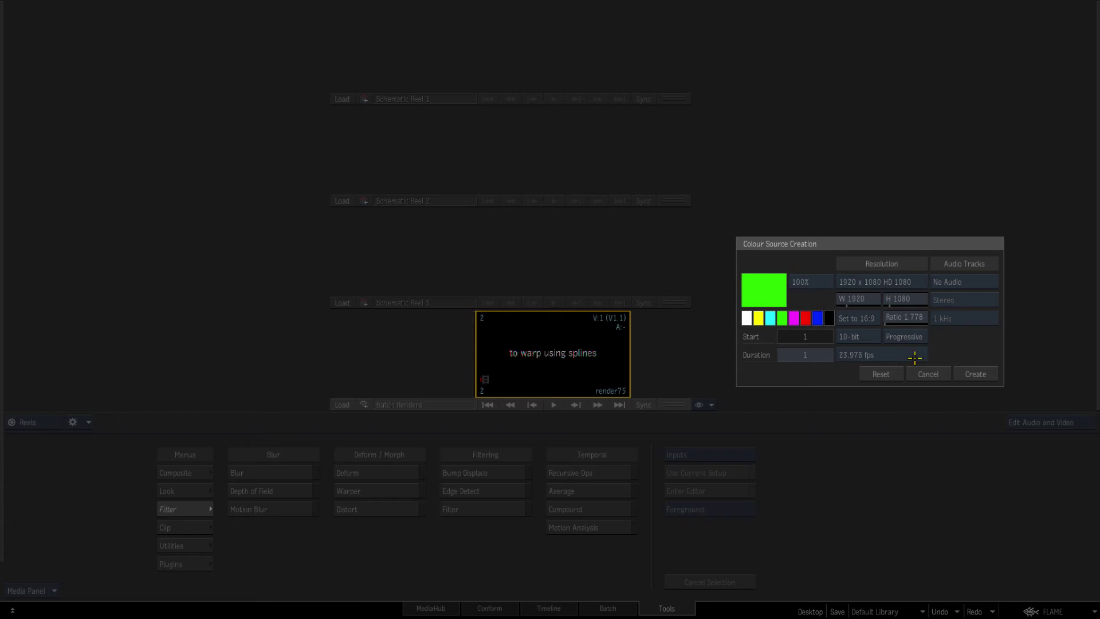
left_click(928, 376)
Create a one-frame 1920 x 1080 SMPTE Bars clip in Schematic Reel 3.
right_click(551, 242)
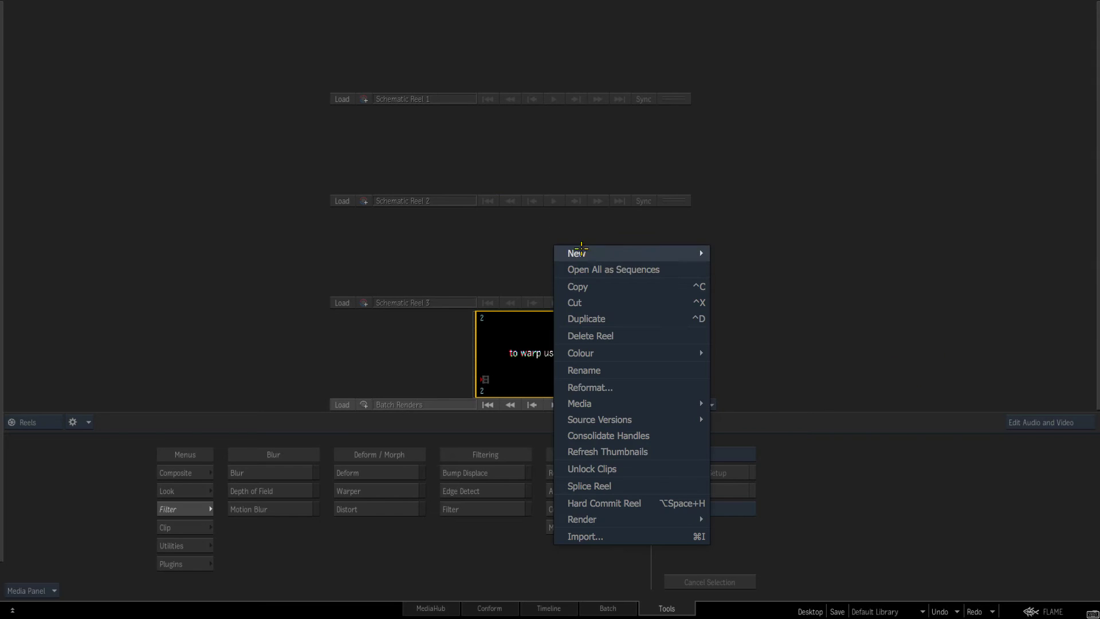
mouse_move(576, 253)
left_click(736, 319)
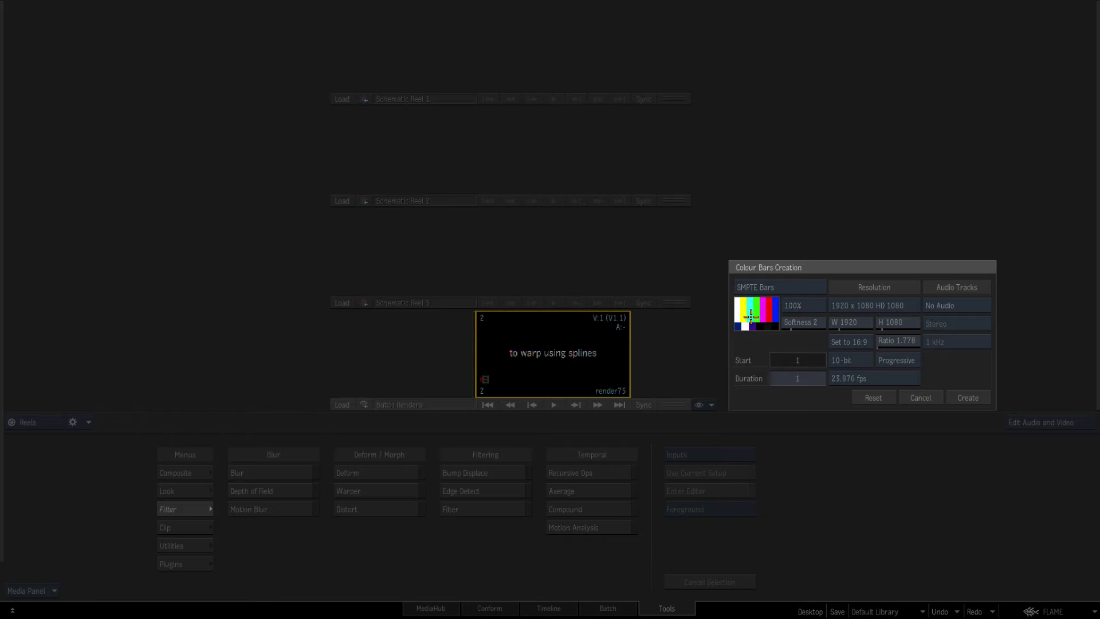
left_click(951, 392)
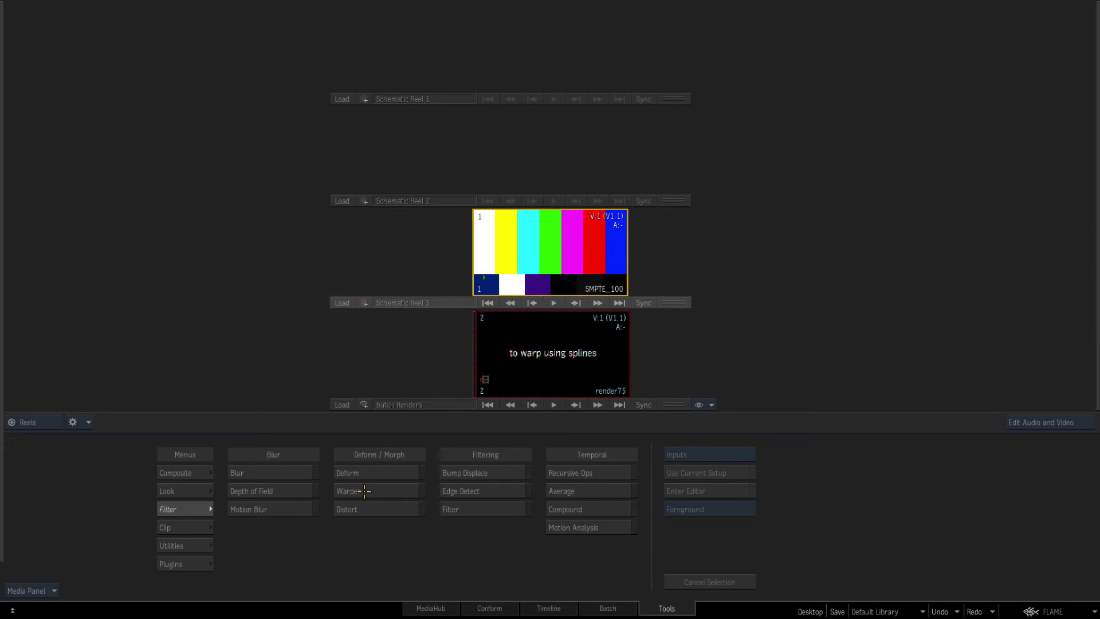
Load the SMPTE bars clip into the Warper with Schematic Reel 2 as the render destination.
left_click(365, 491)
left_click(516, 234)
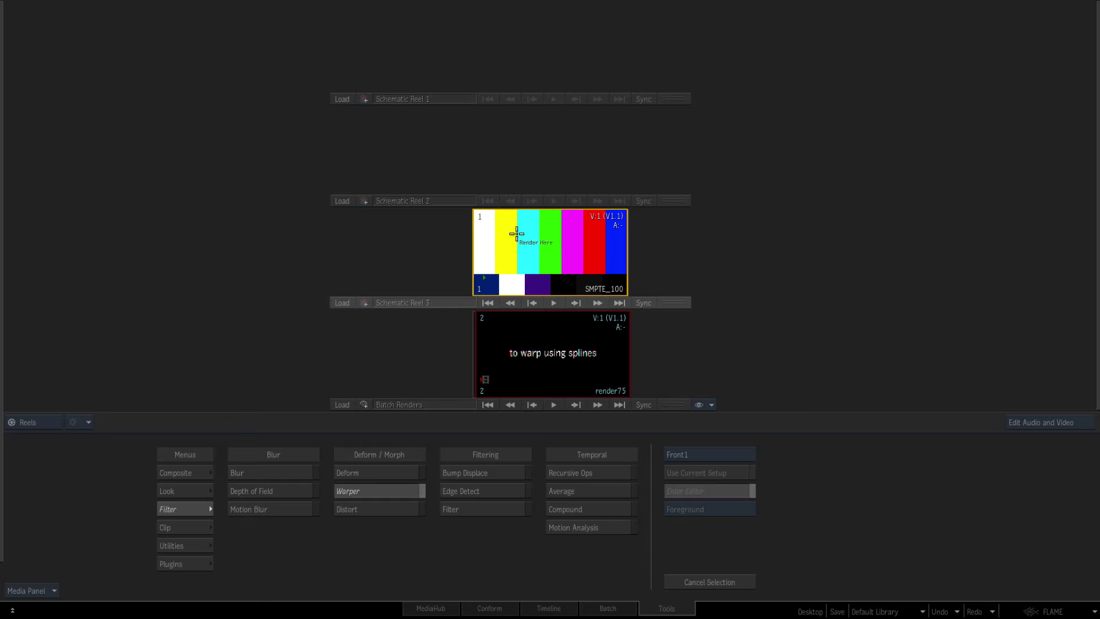
left_click(586, 117)
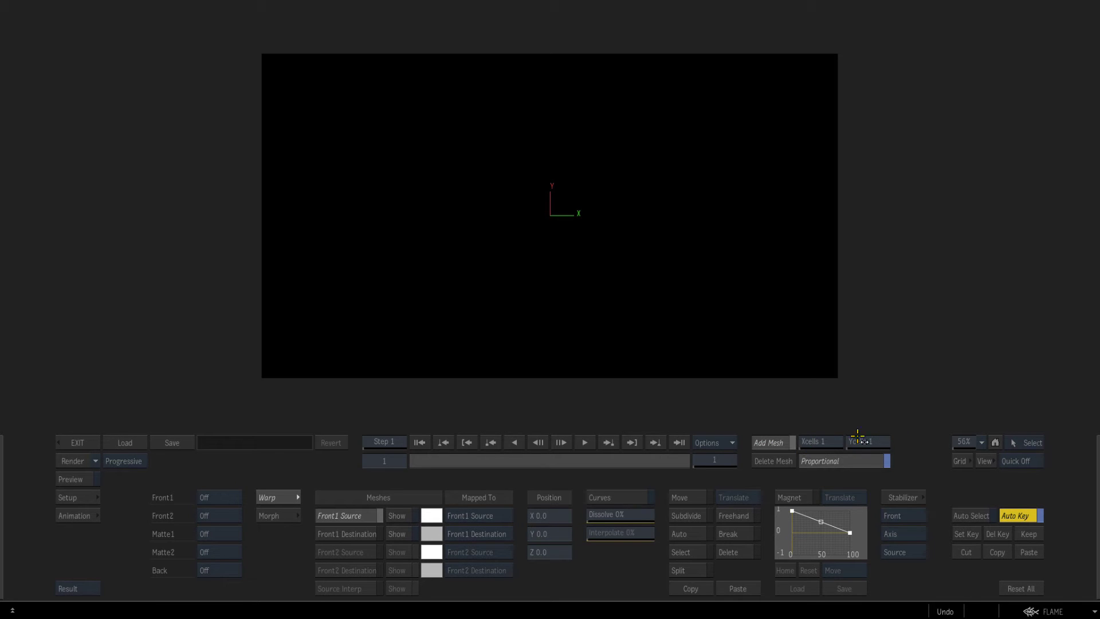
Add a mesh of 5 by 5 cells around the whole frame and reset the Warper setup.
left_click(821, 441)
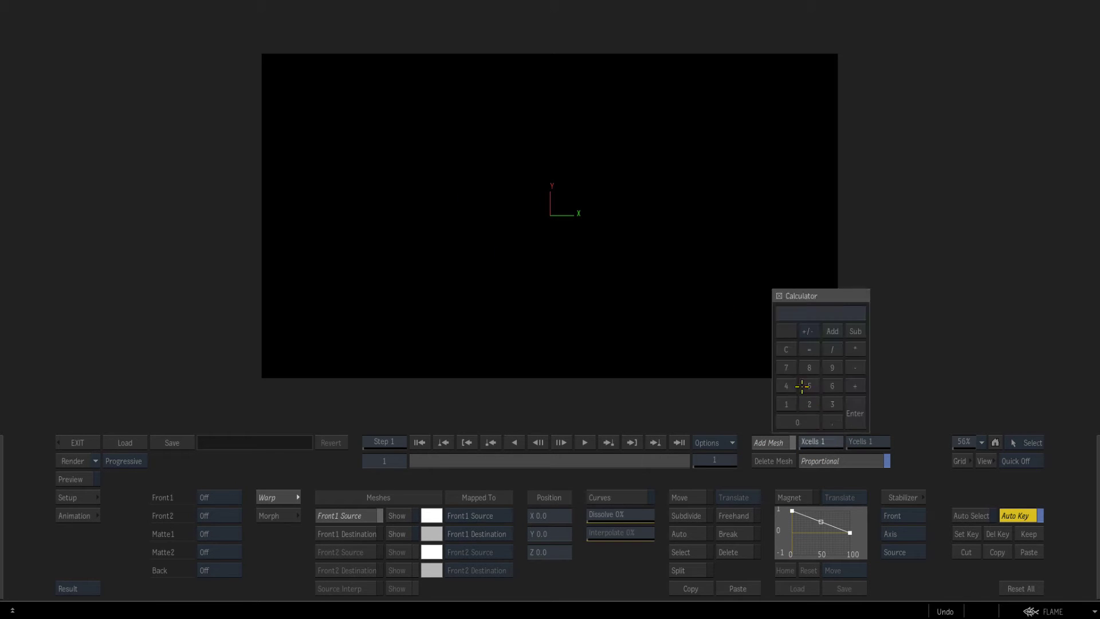
key("Return")
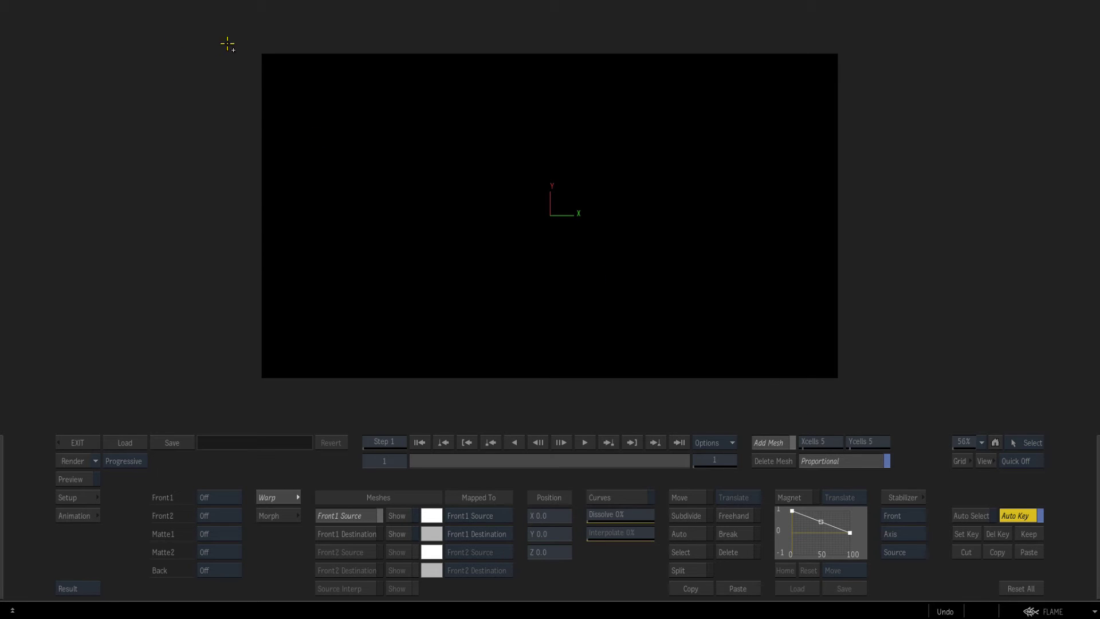
left_click_drag(243, 44, 853, 393)
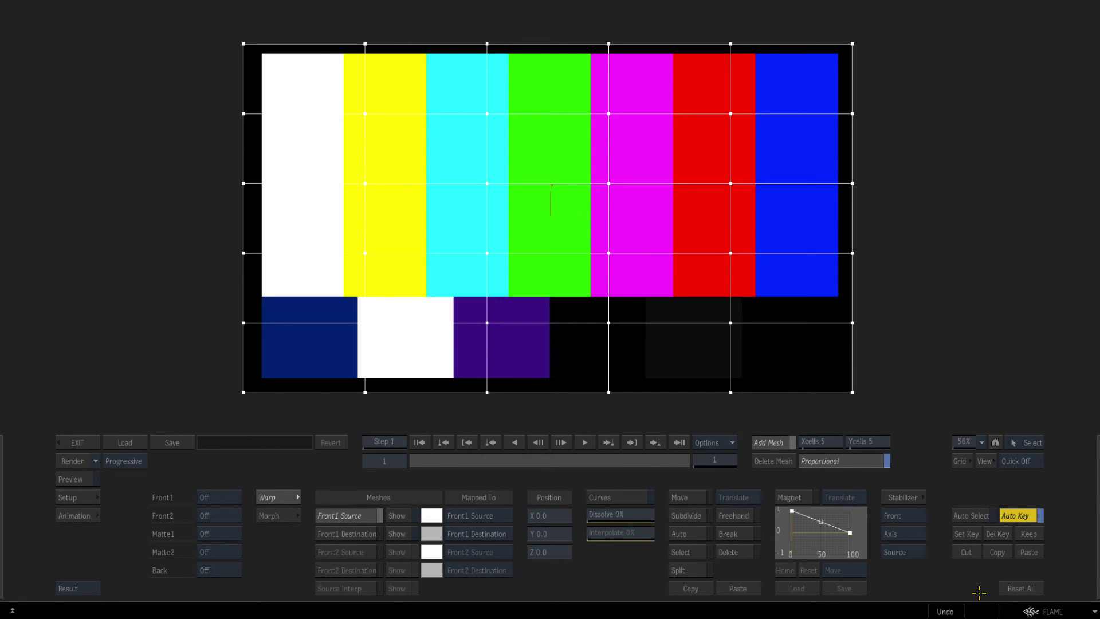
left_click(1022, 588)
left_click(1025, 589)
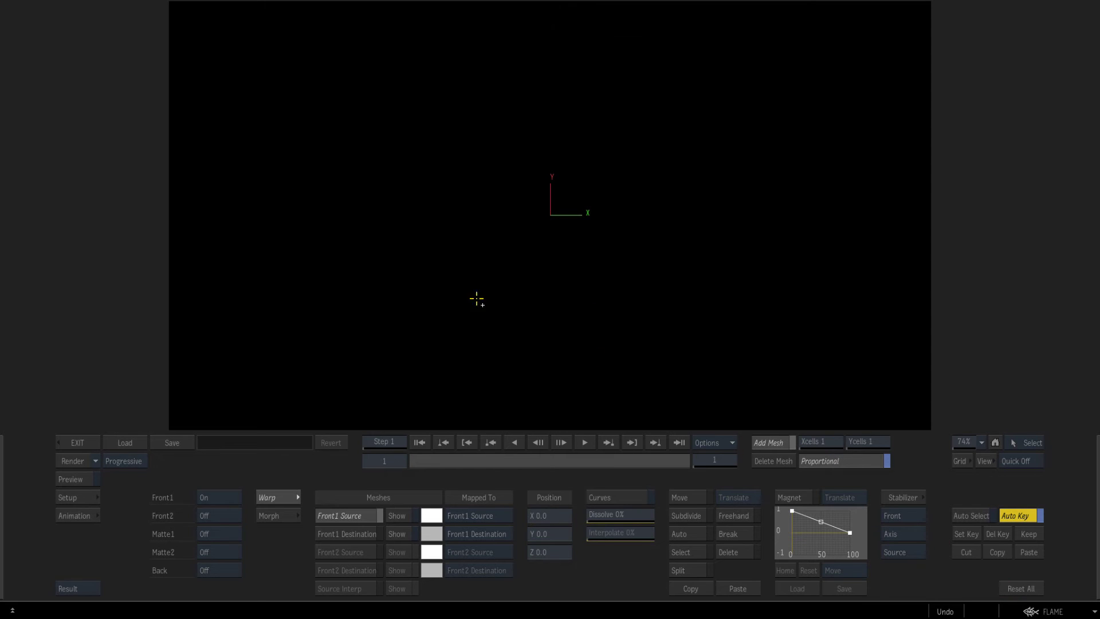
Draw a single-cell mesh around the whole frame and move its lower-right vertex outward to about X 2022, Y -16.
left_click_drag(149, 7, 949, 442)
key("m")
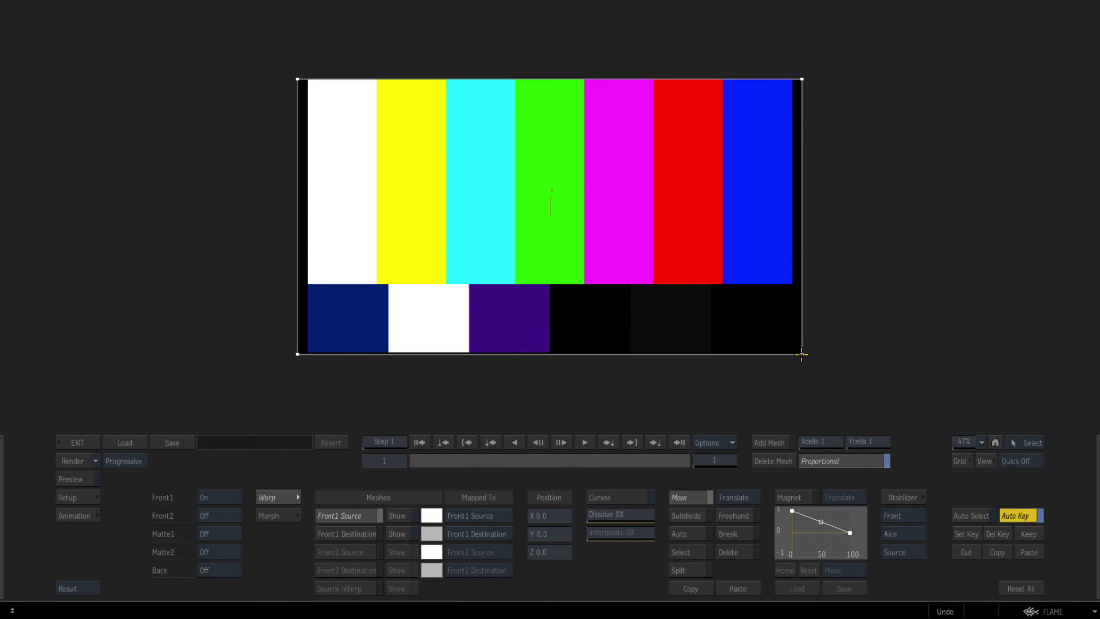
mouse_move(801, 354)
left_mouse_down()
mouse_move(695, 297)
mouse_move(805, 352)
mouse_move(802, 362)
left_mouse_up()
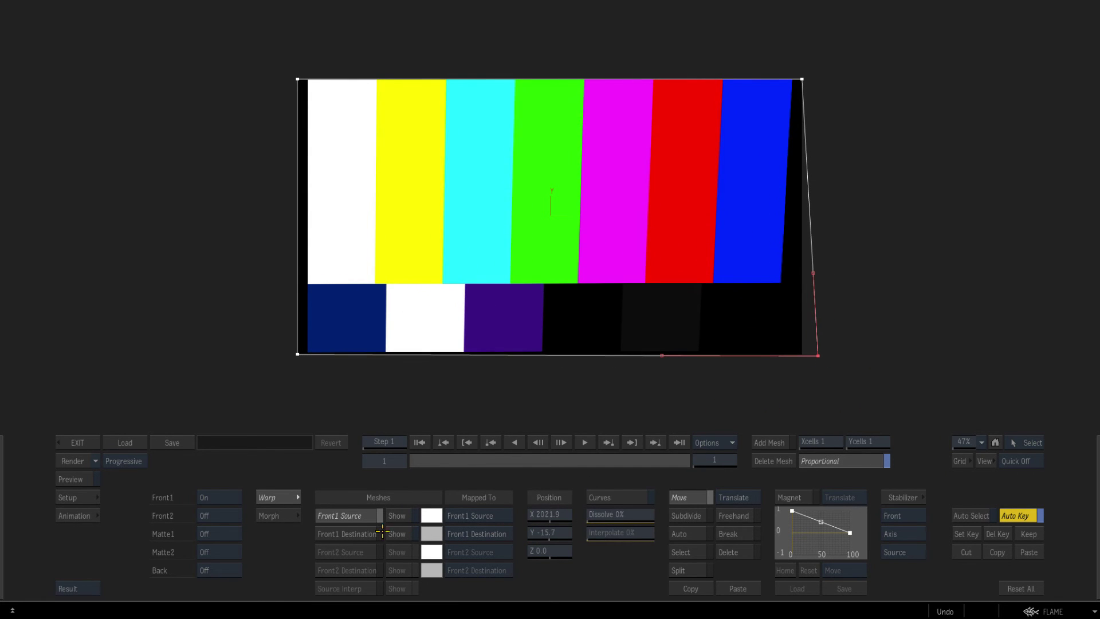
Select the Front1 Destination mesh and warp the frame by pulling its right corner vertices inward and adjusting its left corner vertices.
left_click(356, 534)
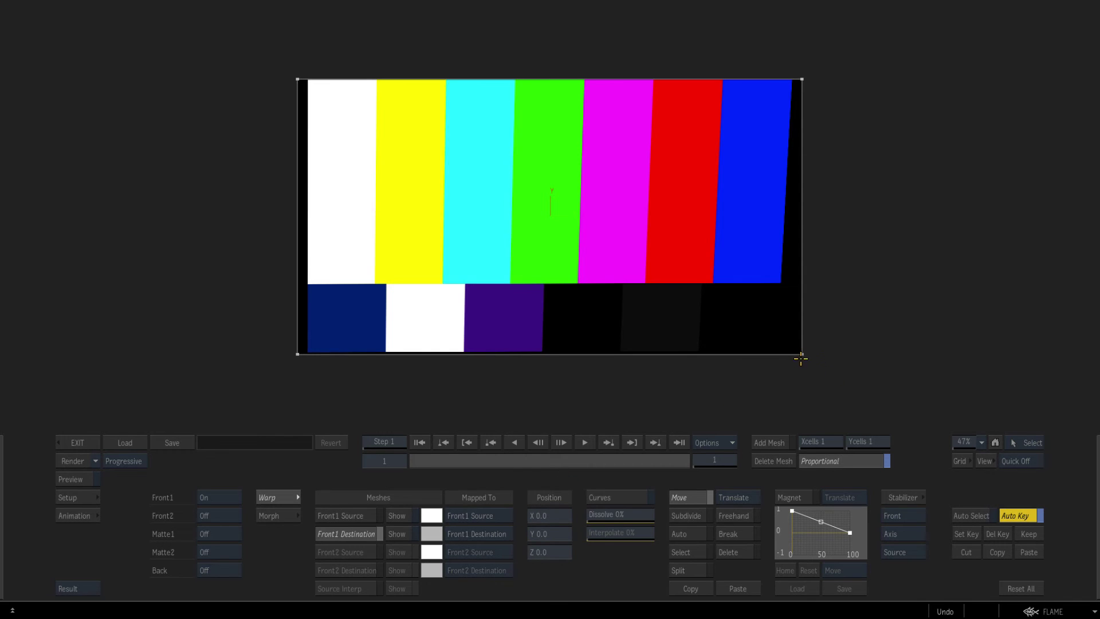
left_click_drag(801, 359, 742, 315)
left_click_drag(777, 77, 717, 129)
left_click_drag(223, 121, 308, 73)
left_click_drag(297, 353, 308, 356)
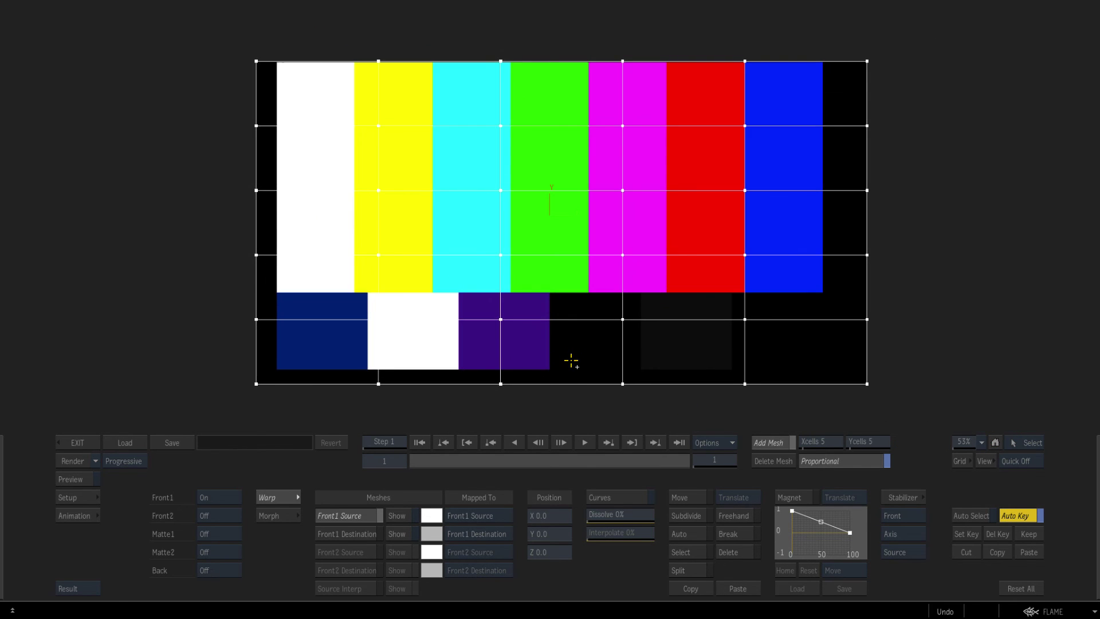
Switch the 5 by 5 mesh to vertex moving and shift inner vertices of Front1 Destination slightly rightward to bend the yellow and cyan bars.
key("m")
left_click_drag(613, 318, 623, 317)
left_click(341, 532)
mouse_move(495, 254)
left_mouse_down()
mouse_move(470, 254)
mouse_move(504, 255)
left_mouse_up()
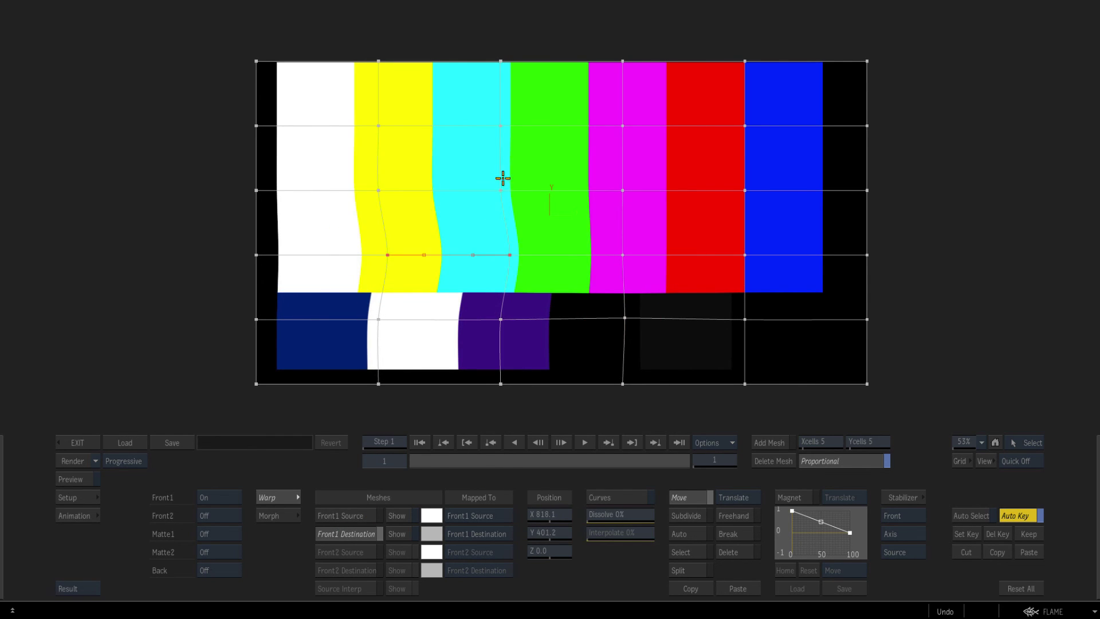
left_click_drag(501, 189, 519, 191)
mouse_move(378, 190)
left_mouse_down()
mouse_move(363, 184)
mouse_move(382, 188)
left_mouse_up()
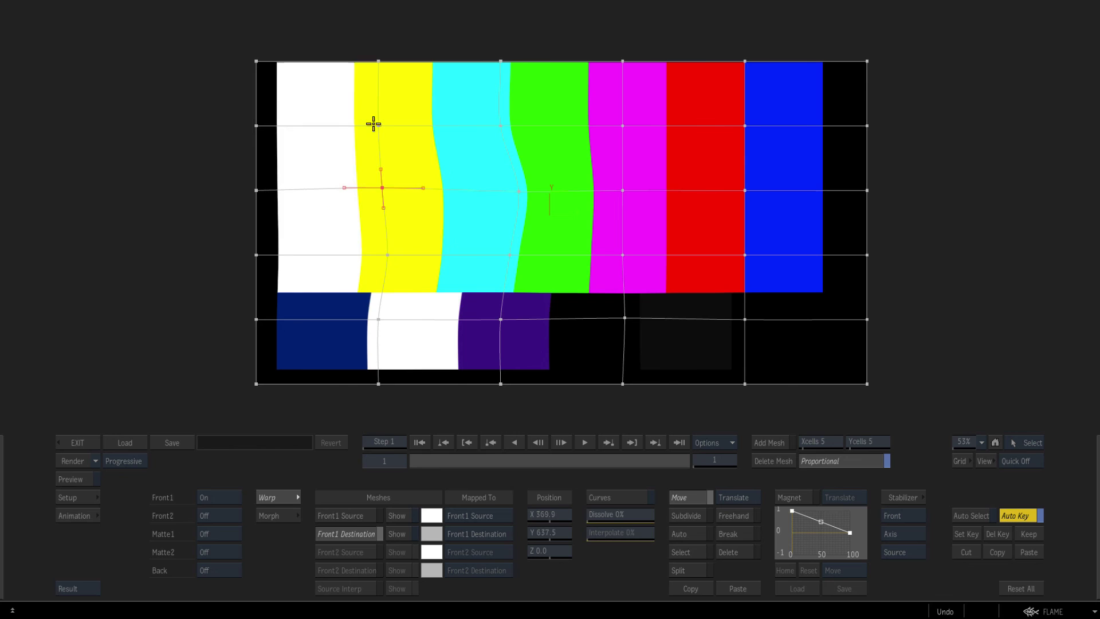
Pull the destination mesh's vertices around the upper-left corner up and outward, including the second vertex on the left edge.
left_click_drag(377, 124, 372, 117)
left_click_drag(377, 61, 367, 46)
mouse_move(262, 54)
left_mouse_down()
mouse_move(233, 44)
mouse_move(246, 49)
left_mouse_up()
left_click_drag(256, 125, 220, 122)
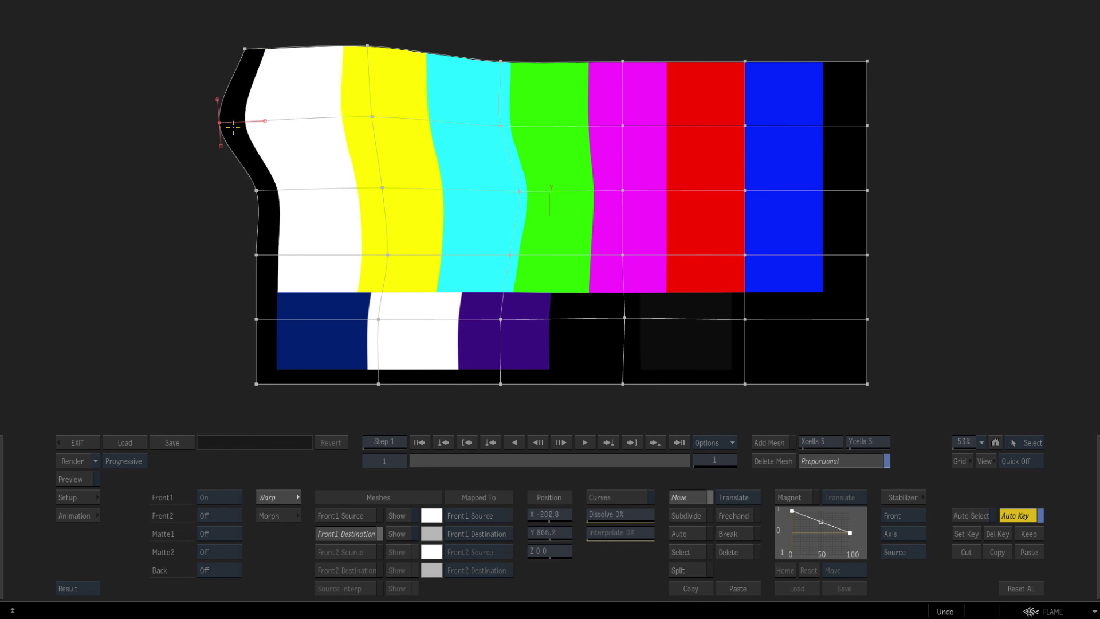
Pull the third and fourth left-edge vertices outward and shift two inner vertices in the fourth mesh row slightly down and apart.
left_click_drag(257, 188, 218, 195)
left_click_drag(256, 254, 213, 266)
left_click_drag(509, 255, 494, 261)
left_click_drag(623, 255, 631, 258)
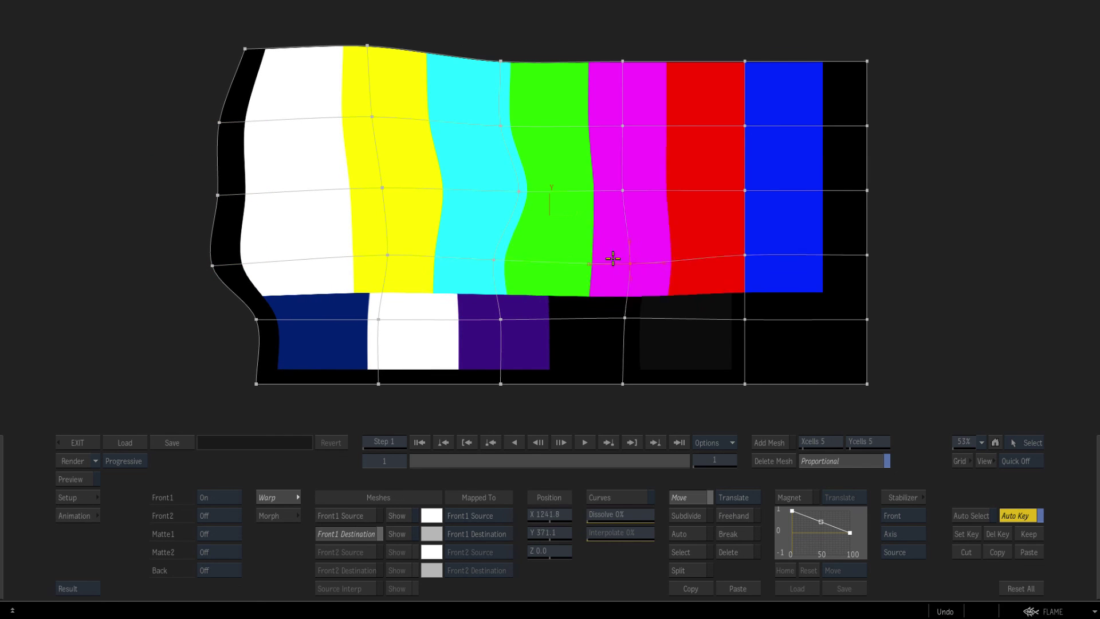
Open the render options.
left_click(96, 461)
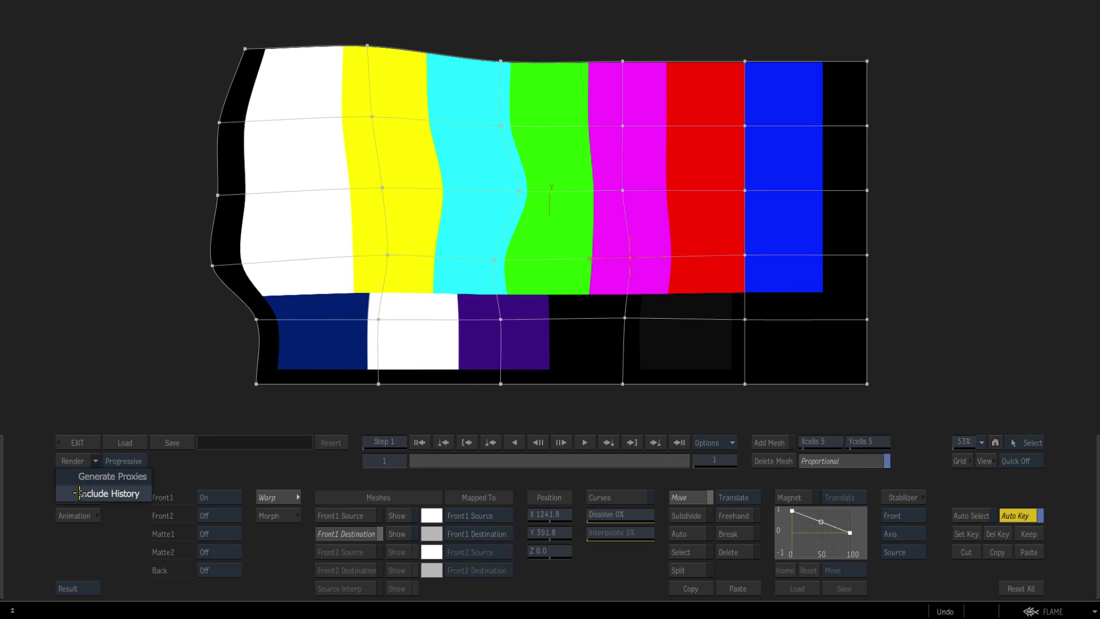